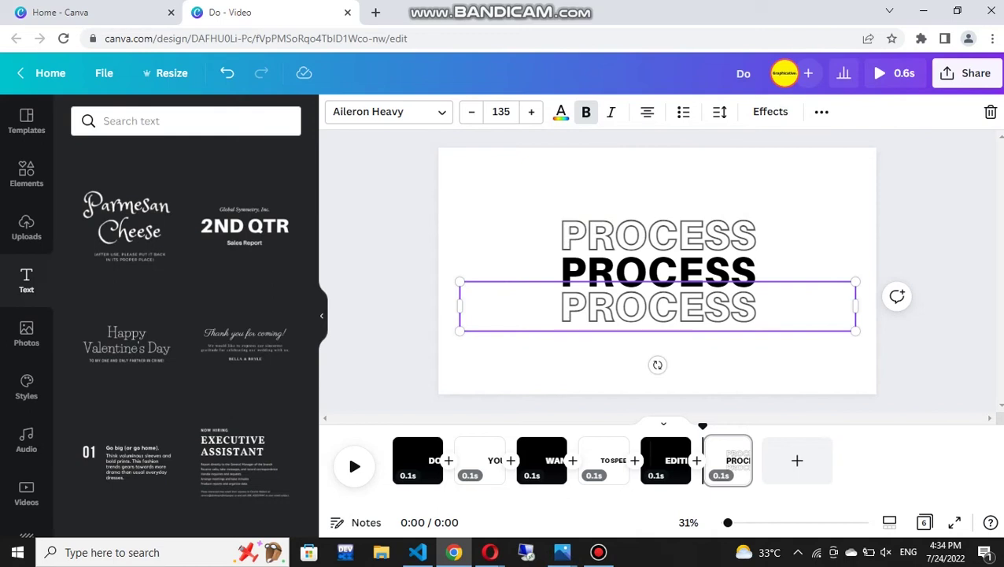
Duplicate the black EDITING page and move the copy to the end of the timeline
{"action": "left_click", "coordinate": [666, 461]}
{"action": "key", "text": "ctrl+d"}
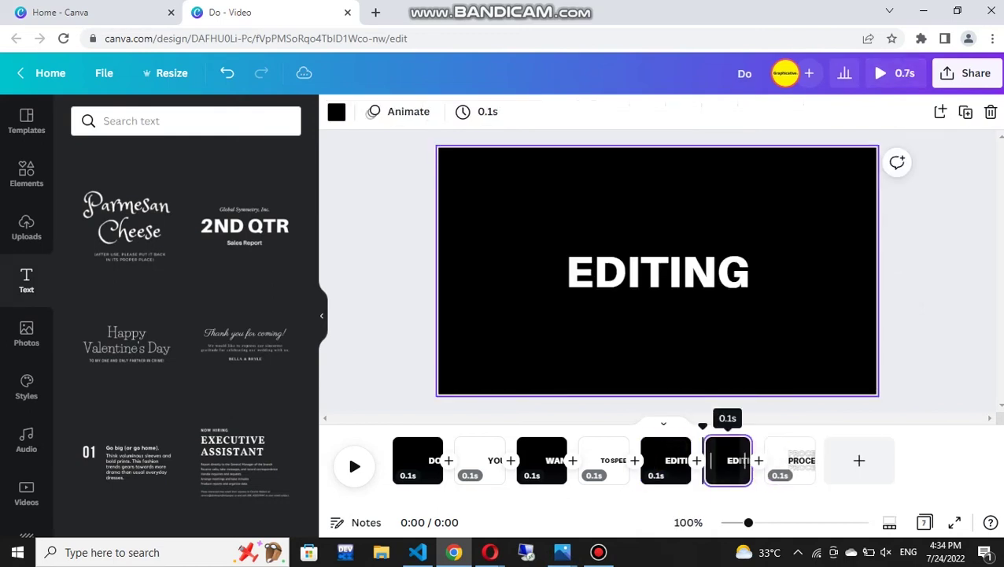
{"action": "left_click_drag", "start_coordinate": [728, 460], "coordinate": [841, 478]}
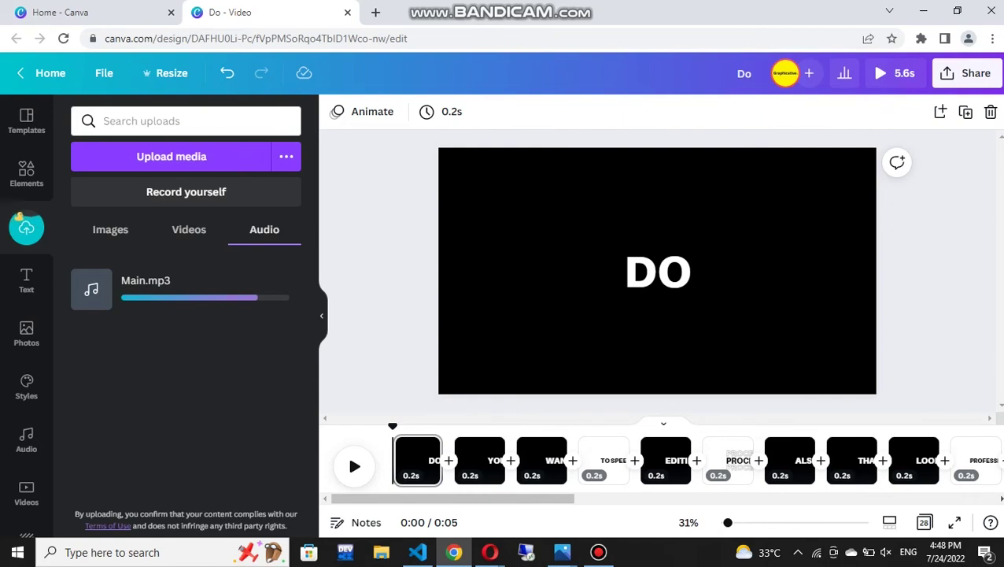
Unmute the computer's speakers and add Main.mp3 to the timeline with its quiet opening trimmed off
{"action": "left_click", "coordinate": [885, 551]}
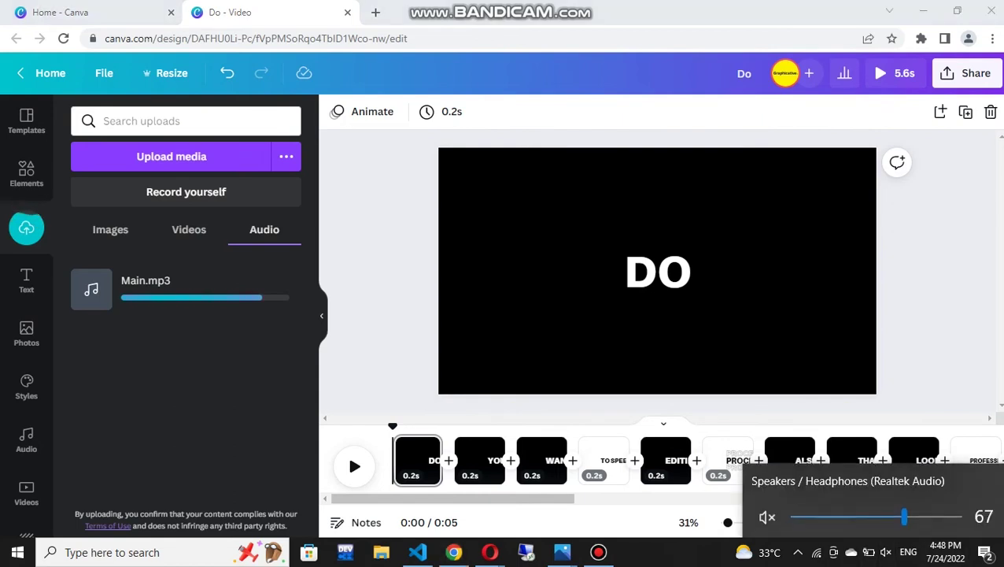
{"action": "left_click", "coordinate": [86, 277]}
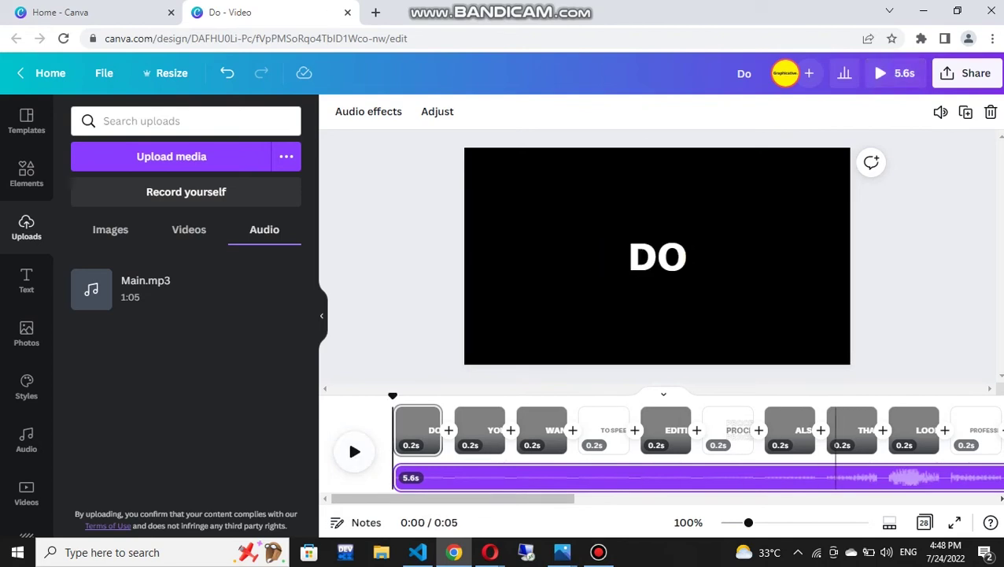
{"action": "mouse_move", "coordinate": [398, 477]}
{"action": "left_mouse_down"}
{"action": "mouse_move", "coordinate": [828, 477]}
{"action": "mouse_move", "coordinate": [395, 477]}
{"action": "left_mouse_up"}
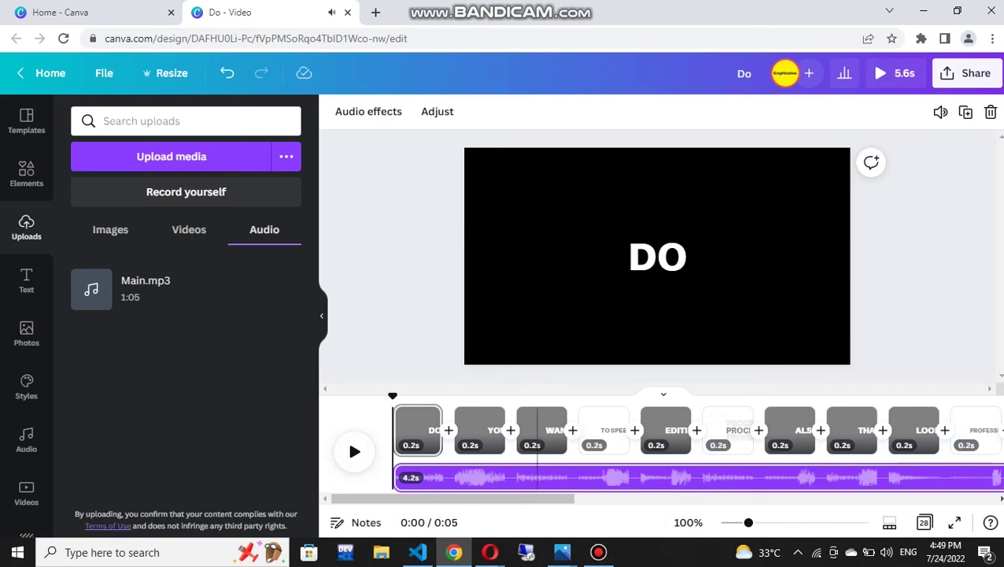
Extend the Main.mp3 track to the end of the last page, 5.6s, and play the video to check it
{"action": "scroll", "coordinate": [660, 453], "scroll_direction": "right", "scroll_amount": 10}
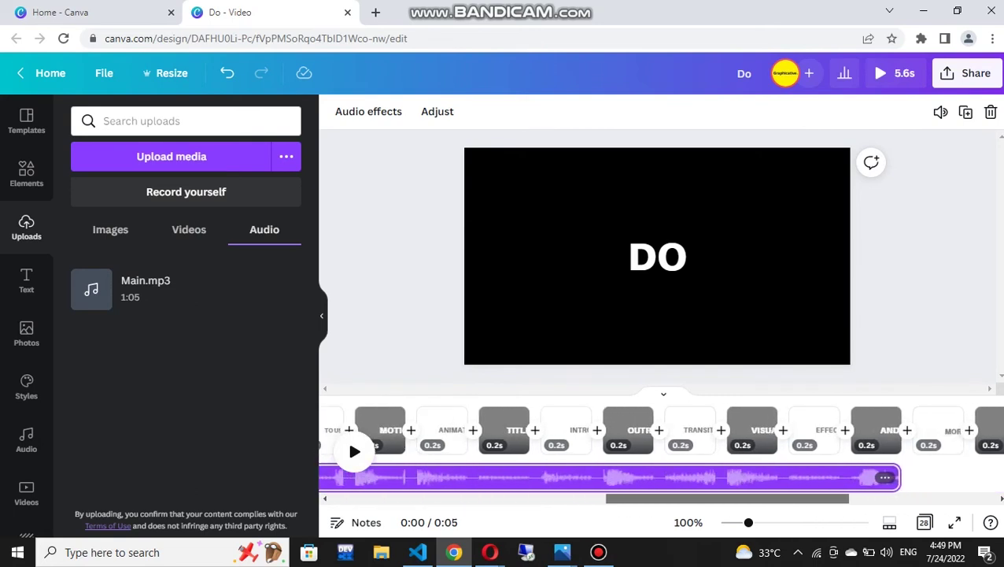
{"action": "scroll", "coordinate": [659, 452], "scroll_direction": "right", "scroll_amount": 10}
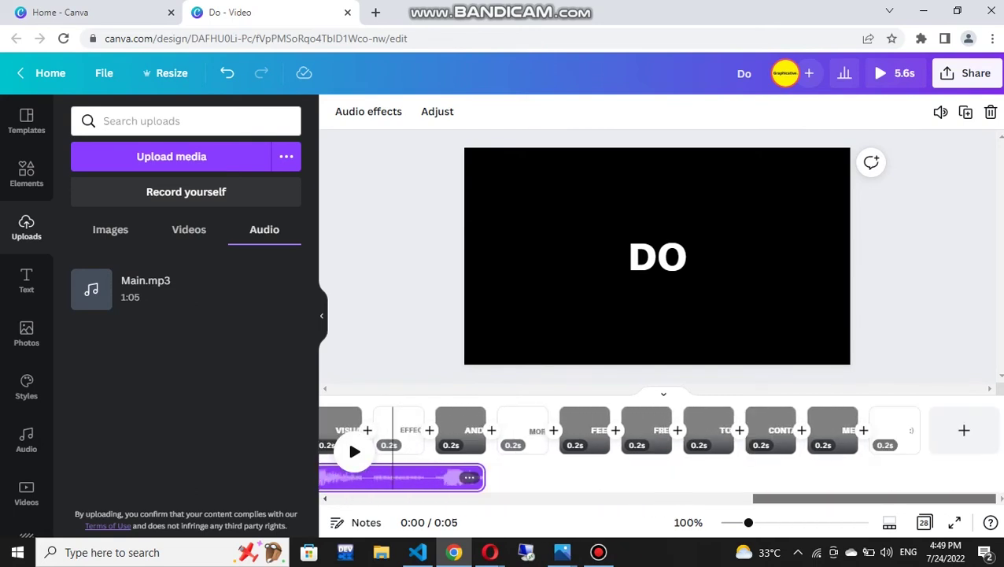
{"action": "left_click_drag", "start_coordinate": [478, 477], "coordinate": [917, 477]}
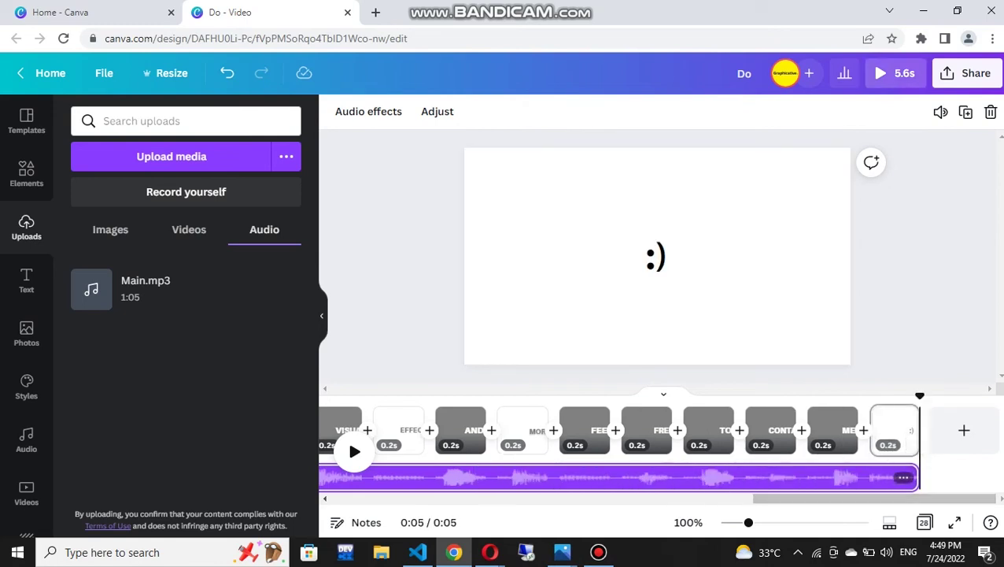
{"action": "key", "text": "space"}
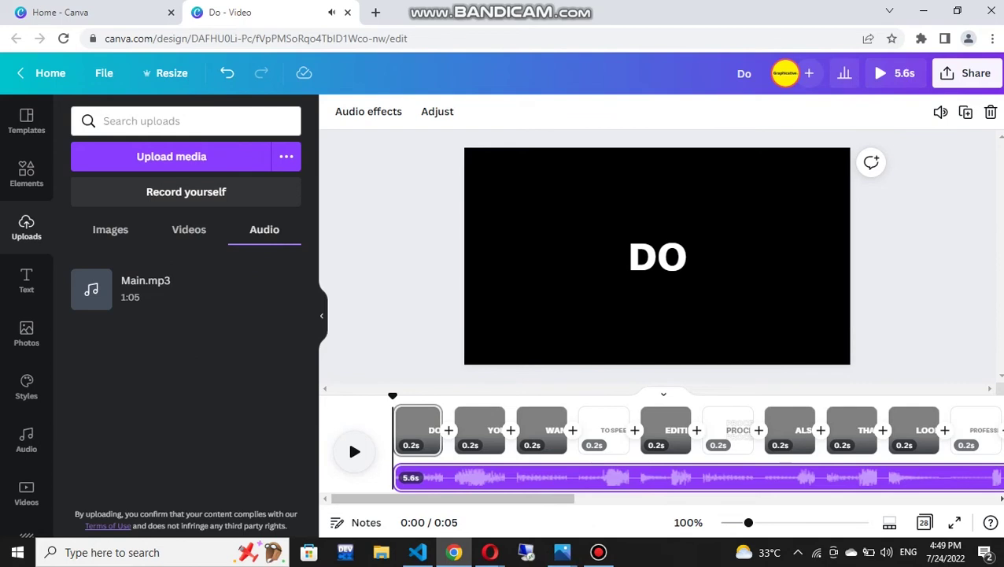
{"action": "key", "text": "space"}
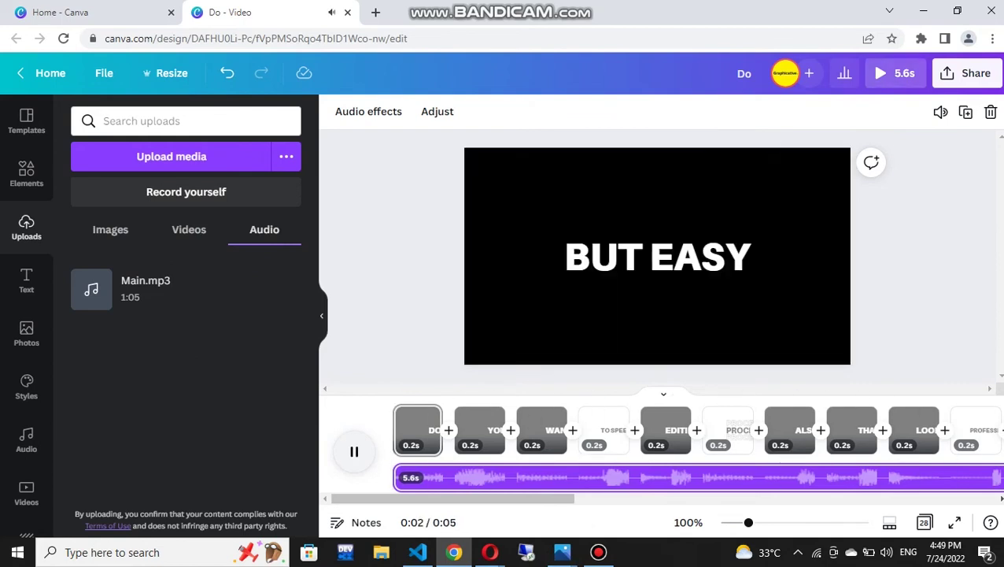
{"action": "key", "text": "space"}
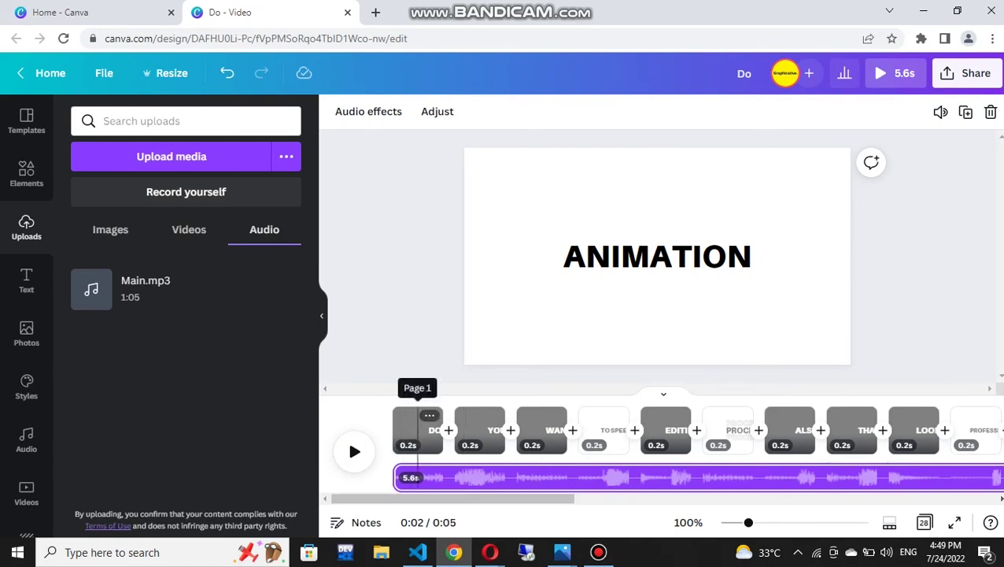
Set the DO page's timing to 0.3s and apply it to all 28 pages
{"action": "left_click", "coordinate": [407, 445]}
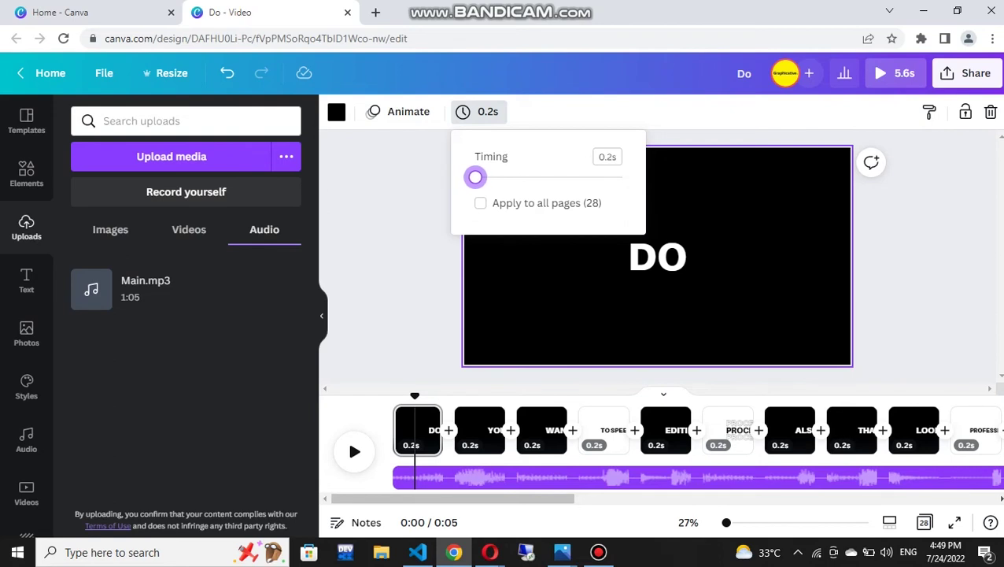
{"action": "key", "text": "Return"}
{"action": "left_click_drag", "start_coordinate": [436, 431], "coordinate": [435, 431]}
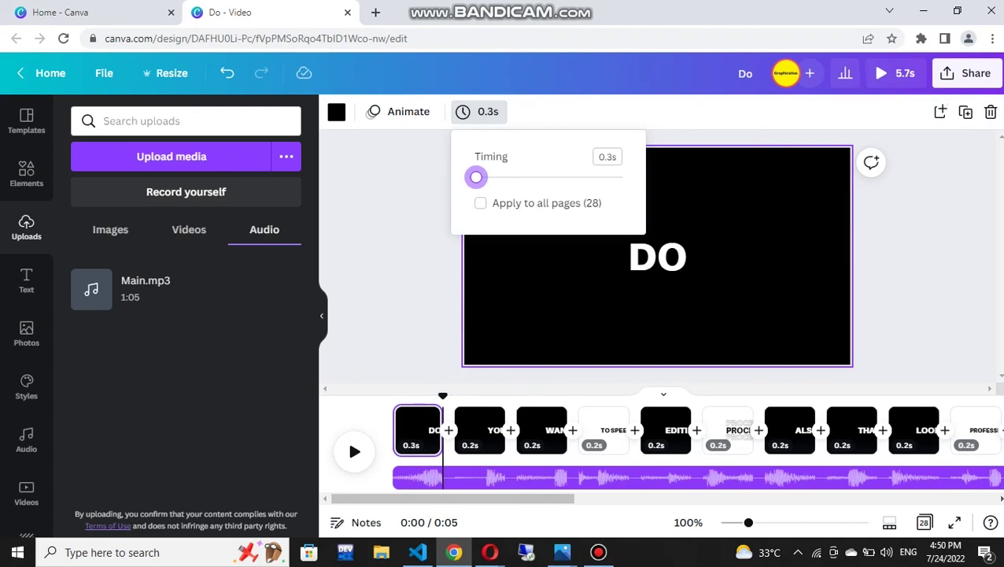
{"action": "left_click", "coordinate": [481, 203]}
{"action": "left_click", "coordinate": [892, 73]}
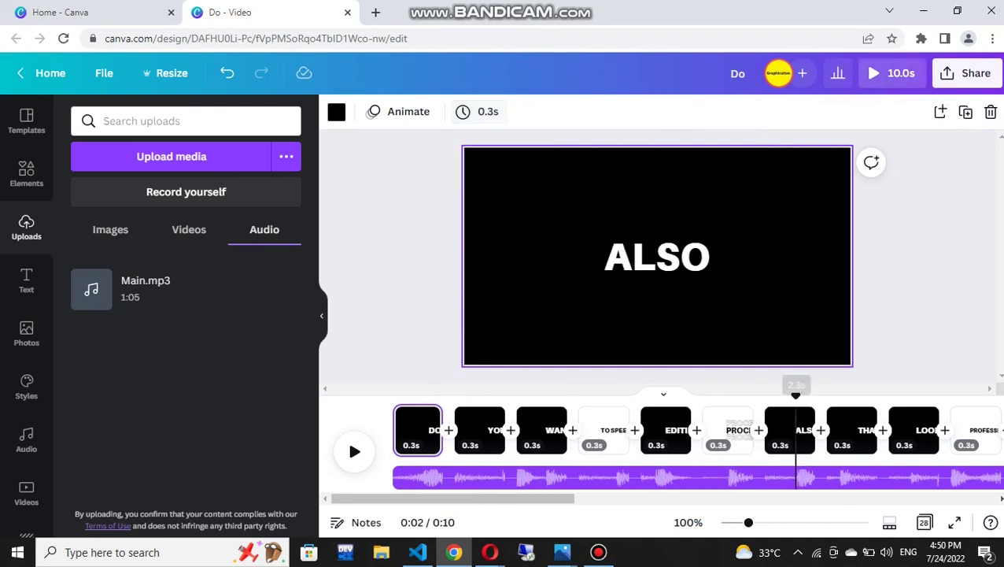
Extend the Main.mp3 track to the end of the last page, 10.0s, and play the video
{"action": "left_click_drag", "start_coordinate": [995, 398], "coordinate": [542, 398]}
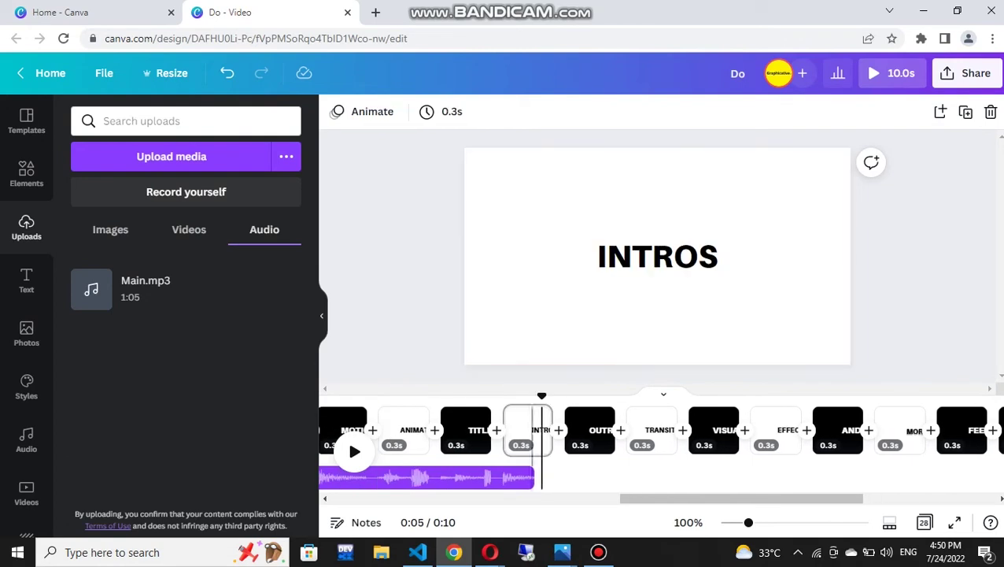
{"action": "left_click_drag", "start_coordinate": [530, 478], "coordinate": [904, 477]}
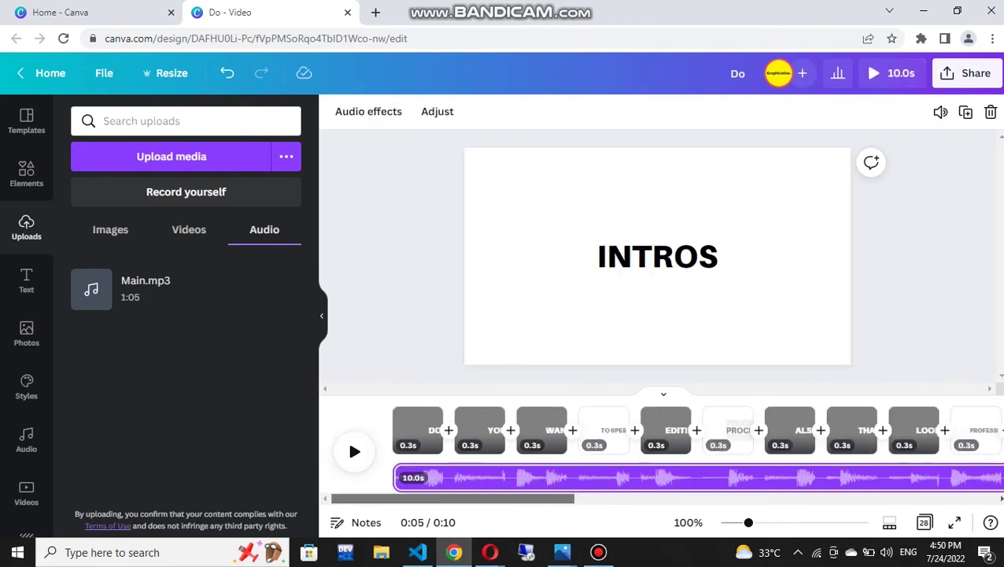
{"action": "left_click", "coordinate": [355, 451]}
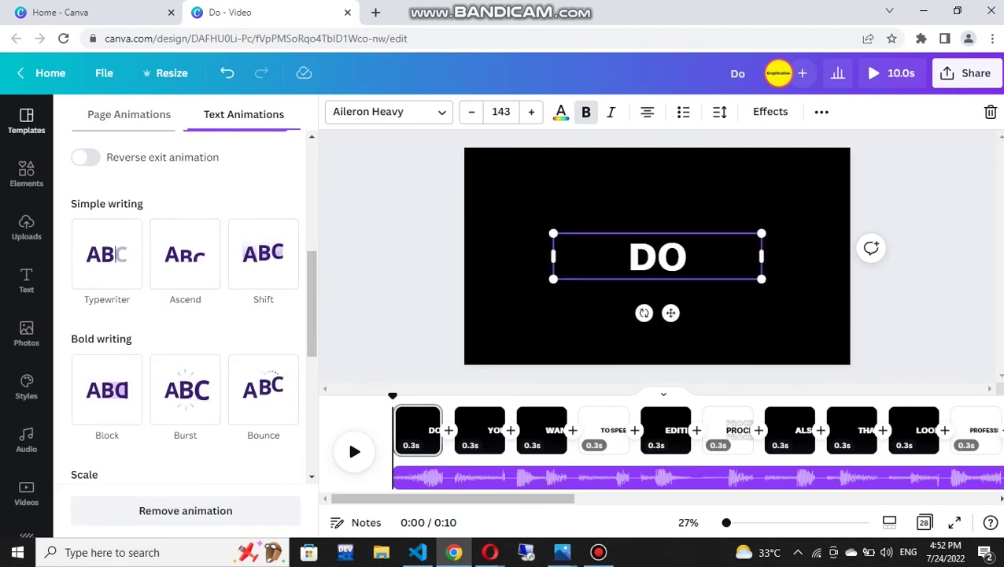
Apply the Drift text animation to the DO text on the first page and preview the opening pages
{"action": "scroll", "coordinate": [185, 389], "scroll_direction": "down", "scroll_amount": 4}
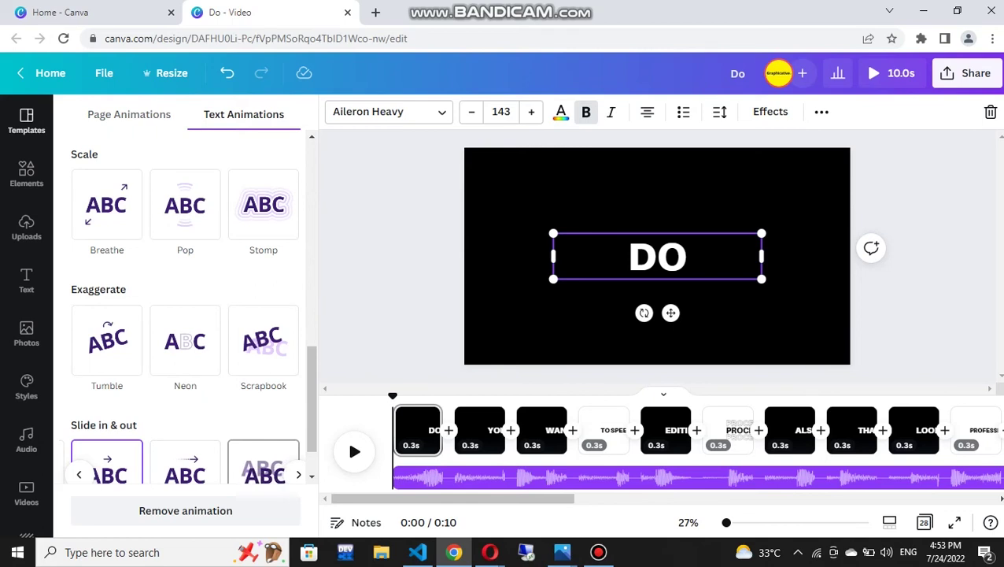
{"action": "scroll", "coordinate": [185, 315], "scroll_direction": "down", "scroll_amount": 1}
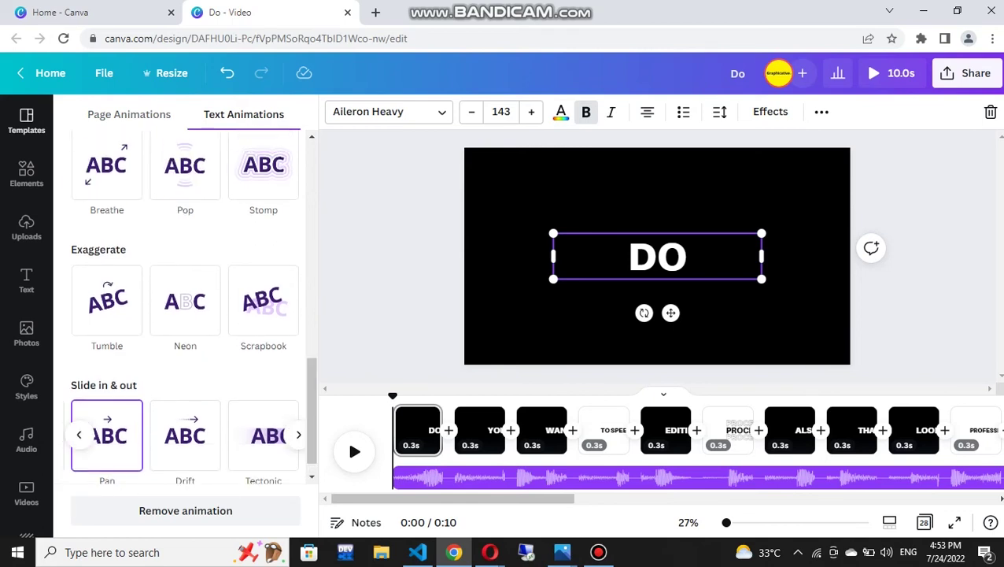
{"action": "left_click", "coordinate": [185, 435]}
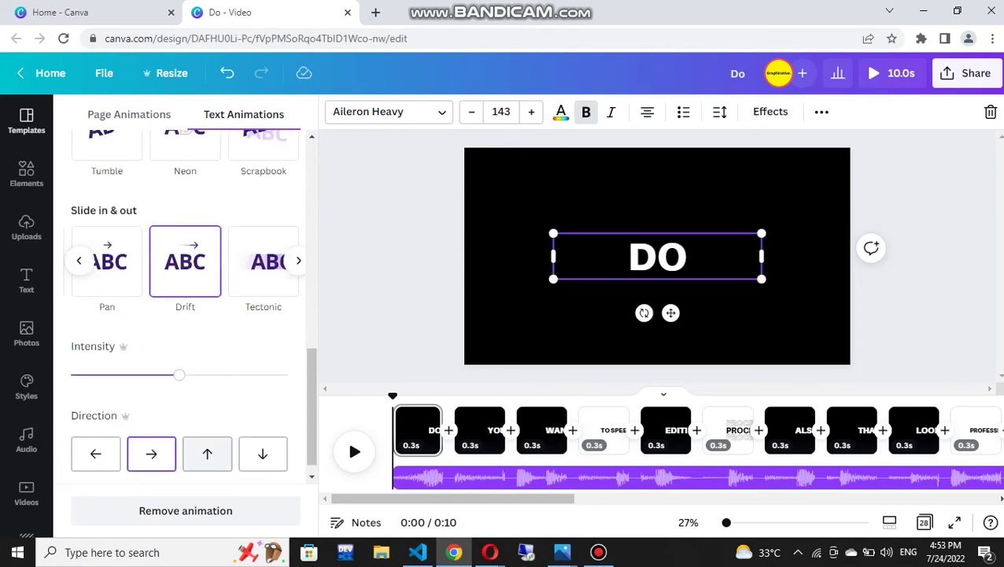
{"action": "left_click", "coordinate": [354, 451]}
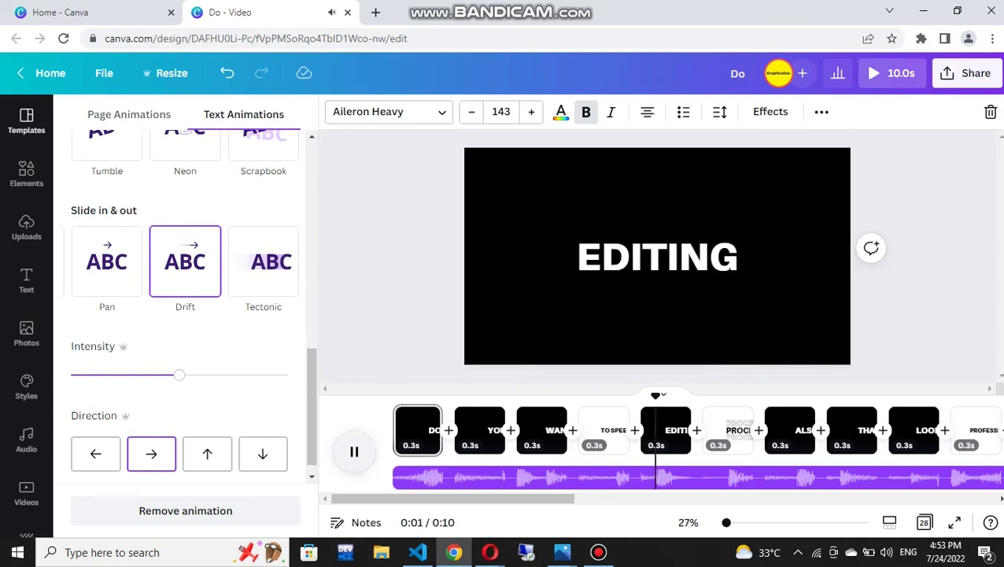
{"action": "left_click", "coordinate": [354, 451]}
{"action": "left_click", "coordinate": [434, 397]}
{"action": "left_click_drag", "start_coordinate": [434, 398], "coordinate": [428, 397]}
{"action": "key", "text": "space"}
{"action": "key", "text": "space"}
Try Typewriter on the second page's YOU text, replace it with the Stomp animation and preview the result
{"action": "left_click_drag", "start_coordinate": [543, 398], "coordinate": [456, 396]}
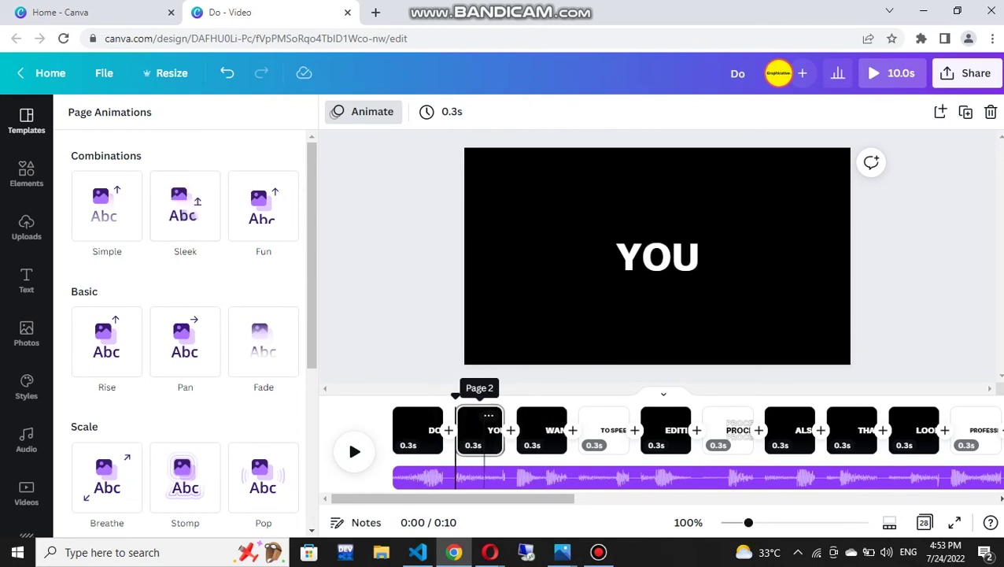
{"action": "left_click", "coordinate": [657, 256]}
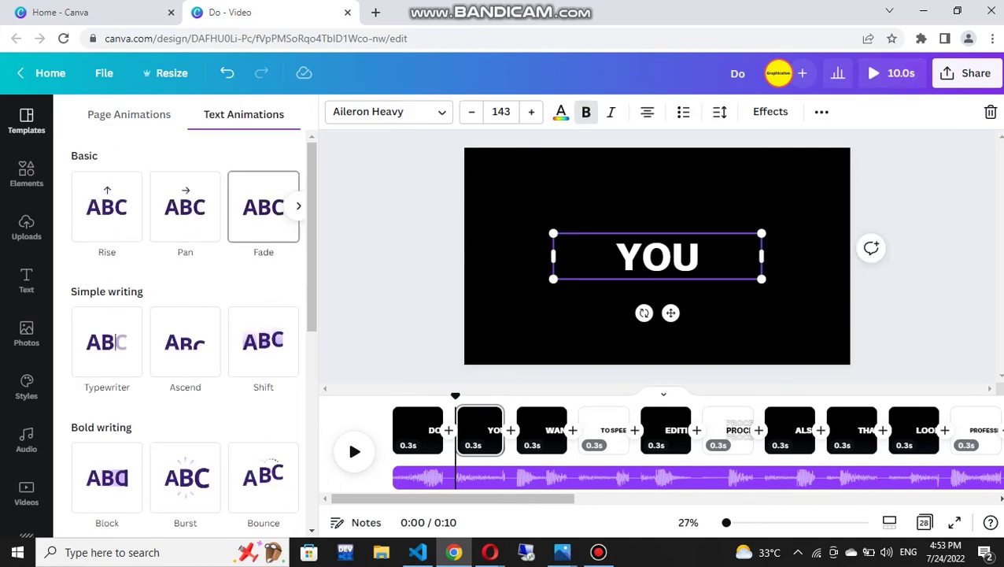
{"action": "left_click", "coordinate": [107, 342]}
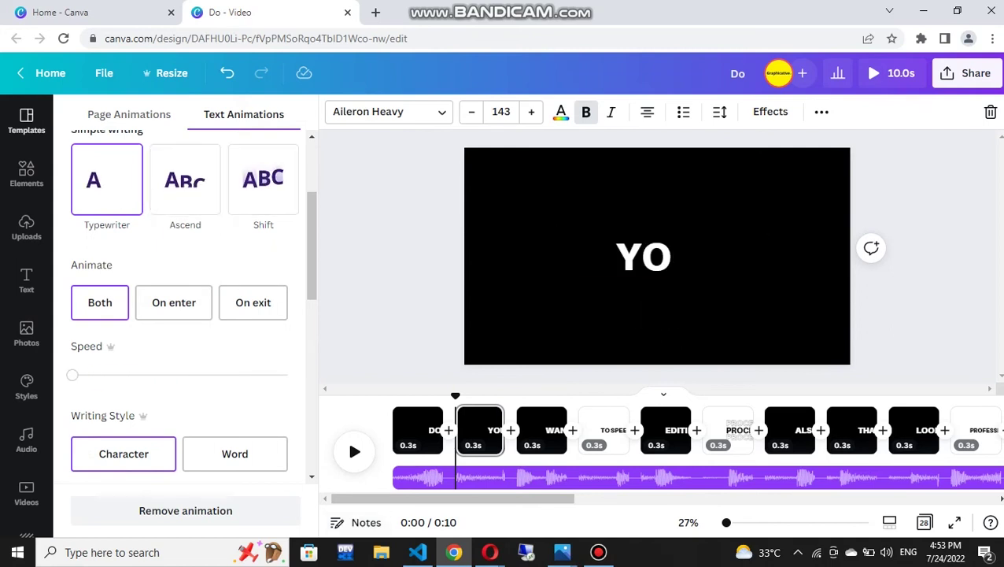
{"action": "scroll", "coordinate": [185, 315], "scroll_direction": "down", "scroll_amount": 6}
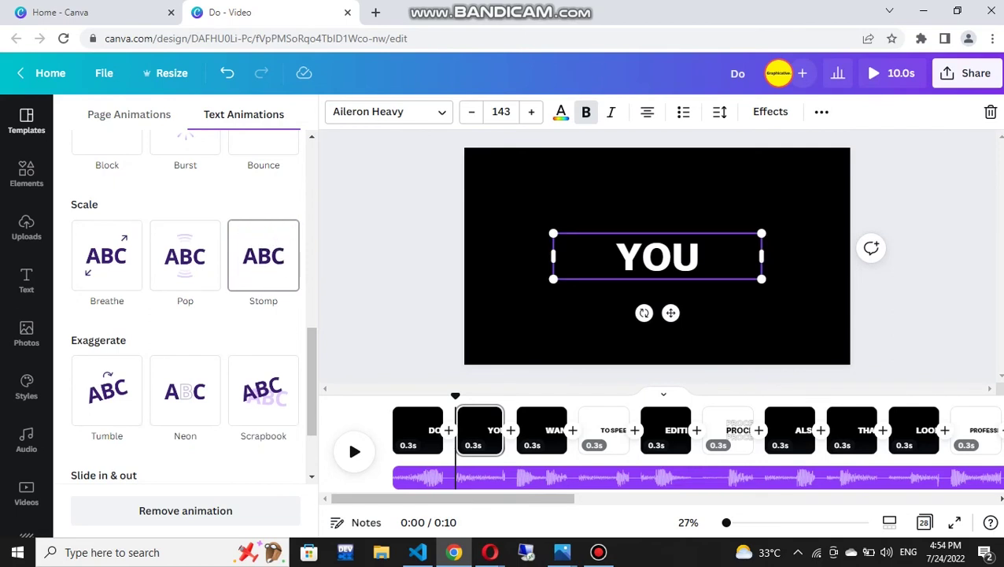
{"action": "left_click", "coordinate": [264, 256]}
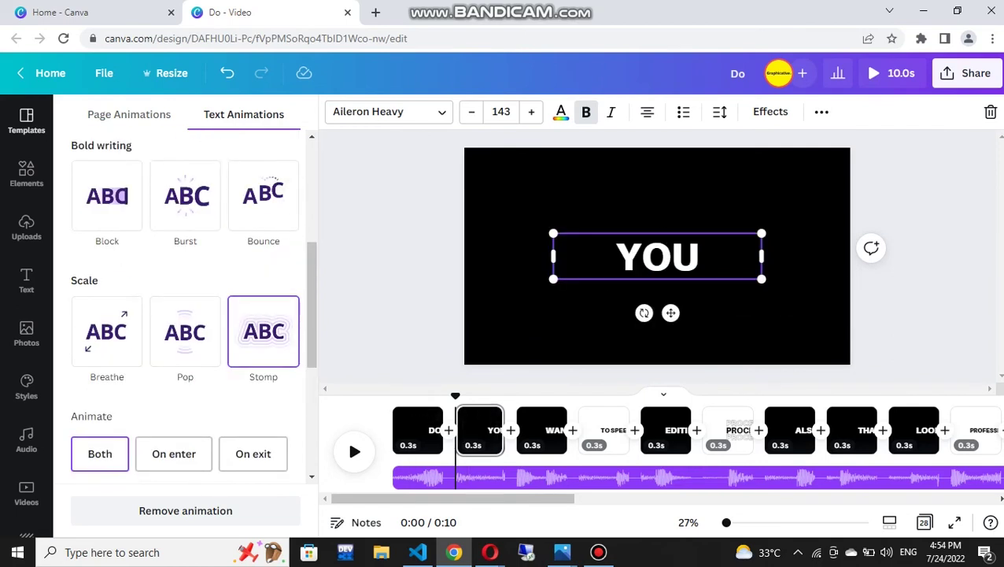
{"action": "left_click_drag", "start_coordinate": [455, 395], "coordinate": [410, 393]}
{"action": "key", "text": "space"}
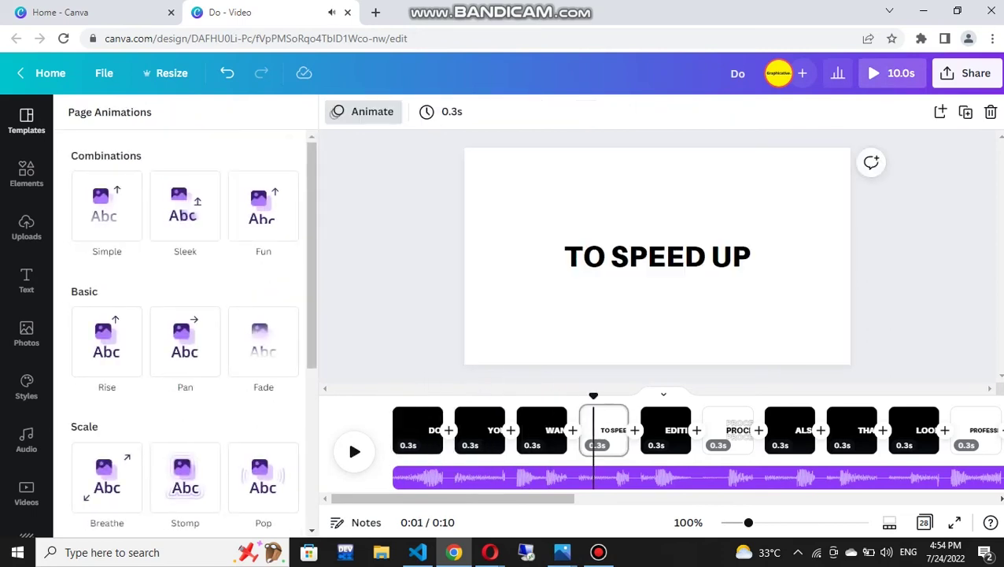
Set the WANT page's timing to 0.4s and apply it to all 28 pages
{"action": "left_click_drag", "start_coordinate": [603, 395], "coordinate": [518, 394]}
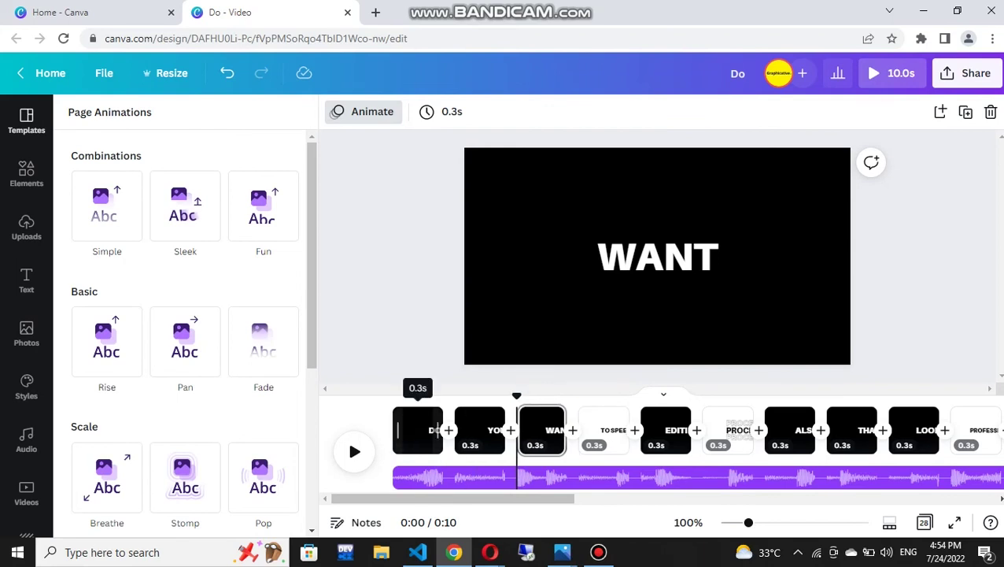
{"action": "left_click", "coordinate": [443, 111]}
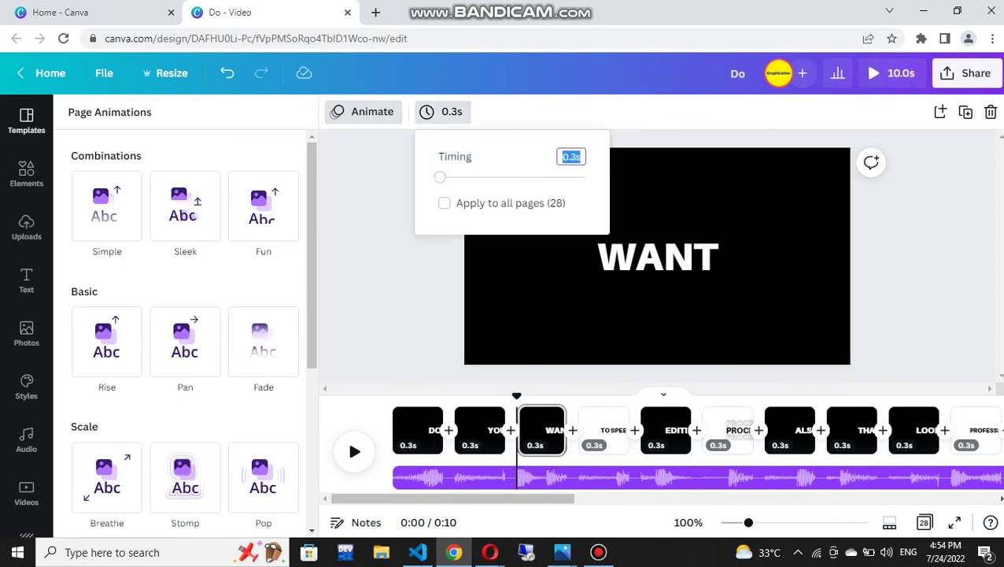
{"action": "type", "text": "2"}
{"action": "key", "text": "Tab"}
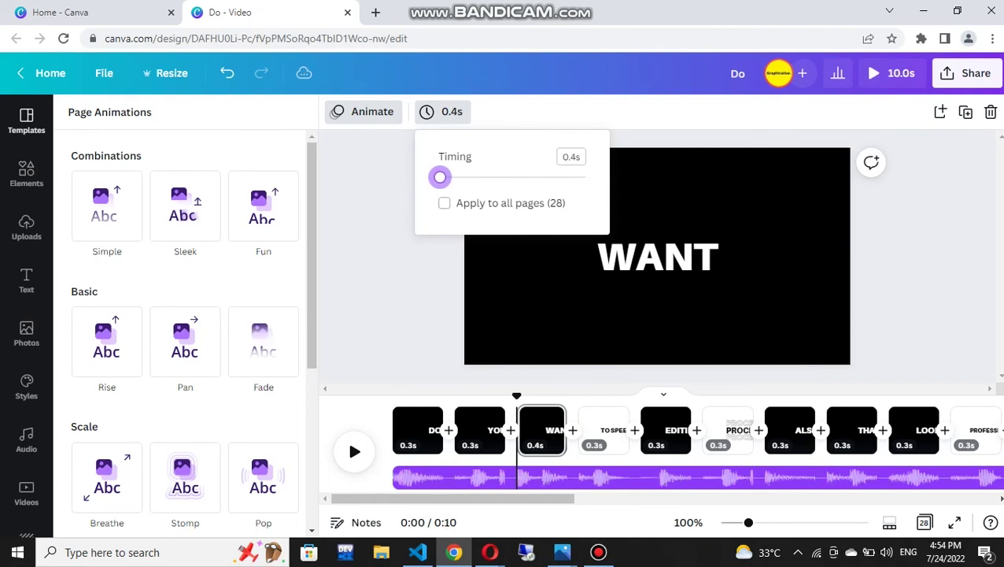
{"action": "key", "text": "Tab"}
{"action": "key", "text": "space"}
Extend the audio track to the end of the last page, 11.2s, and play the video to check it
{"action": "left_click_drag", "start_coordinate": [523, 498], "coordinate": [952, 498]}
{"action": "left_click_drag", "start_coordinate": [726, 477], "coordinate": [472, 498]}
{"action": "key", "text": "space"}
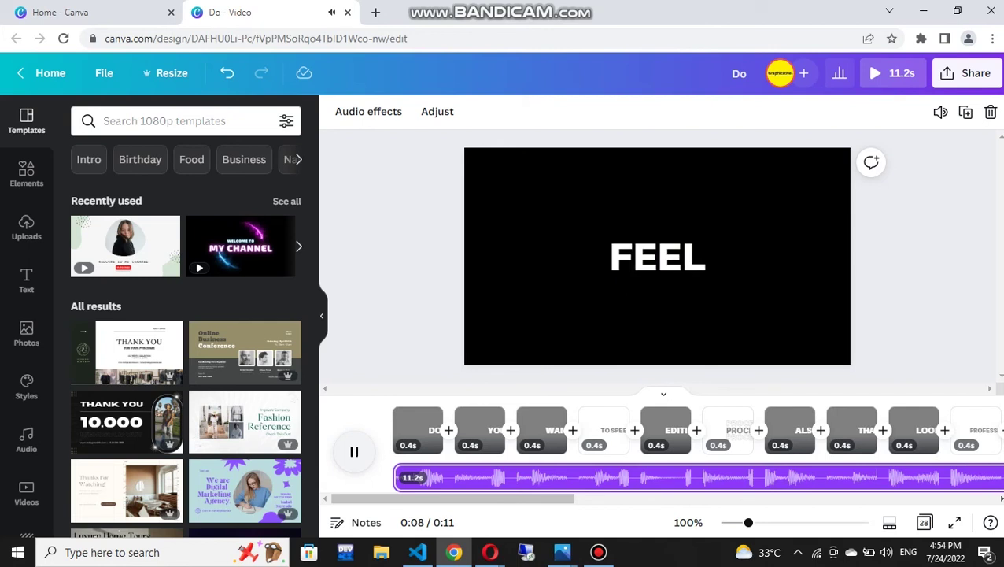
{"action": "key", "text": "space"}
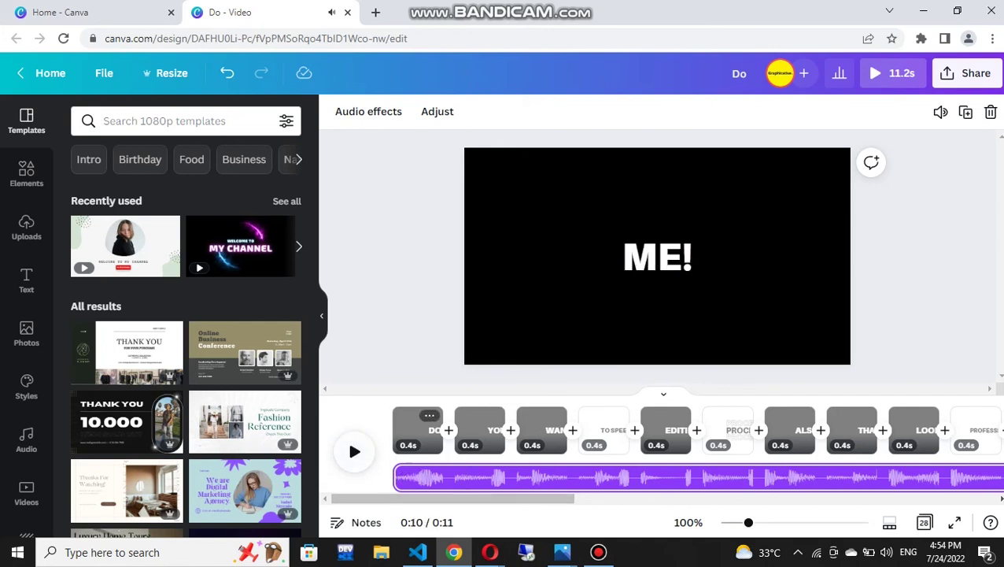
Play a short stretch of the video from the WANT page and return the playhead to that page's start
{"action": "left_click", "coordinate": [417, 429]}
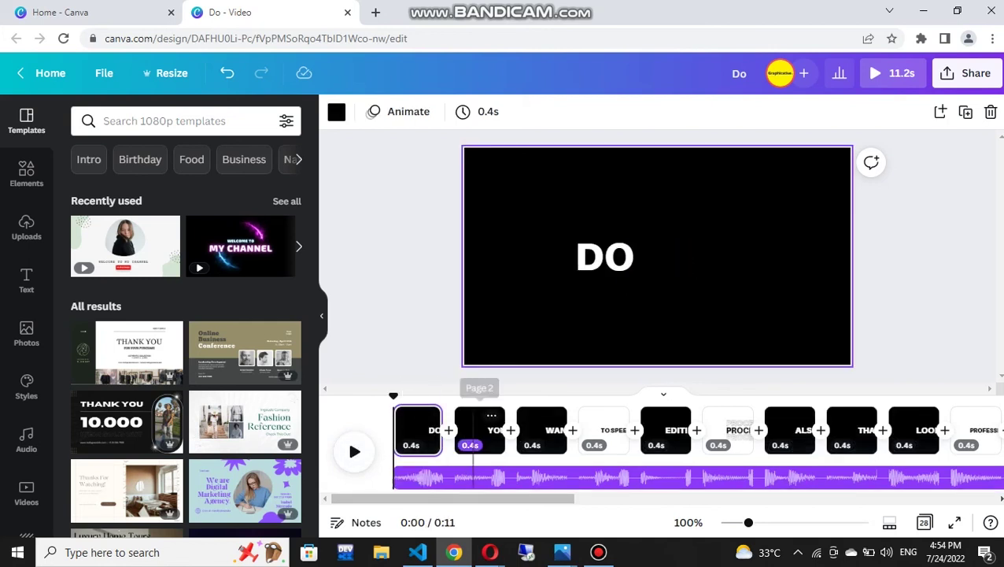
{"action": "left_click", "coordinate": [536, 429]}
{"action": "key", "text": "space"}
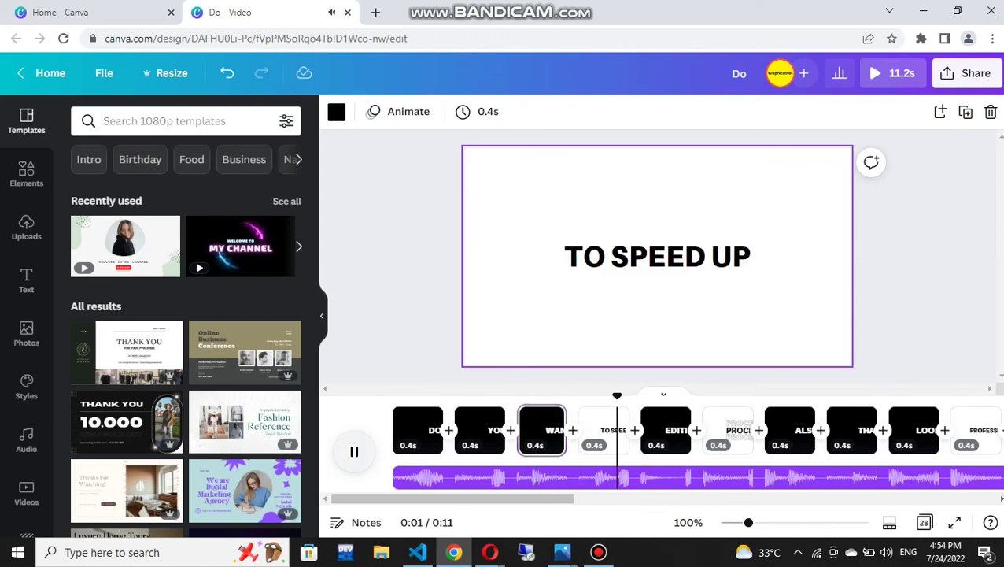
{"action": "key", "text": "space"}
{"action": "left_click_drag", "start_coordinate": [641, 396], "coordinate": [518, 396]}
Try the Bounce animation at reduced intensity on the WANT text, then replace it with the Stomp text animation
{"action": "left_click", "coordinate": [657, 256]}
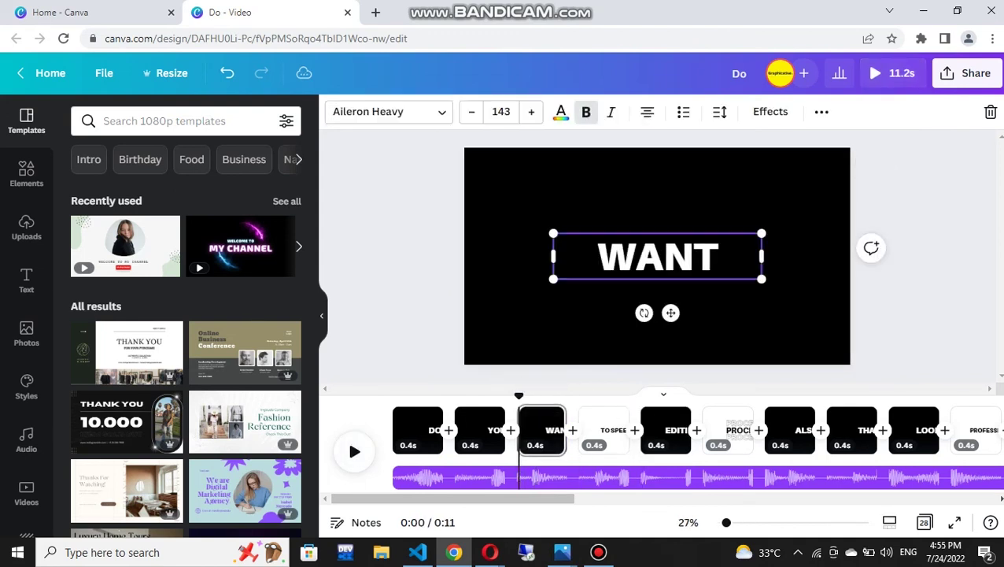
{"action": "left_click", "coordinate": [822, 112]}
{"action": "left_click", "coordinate": [573, 148]}
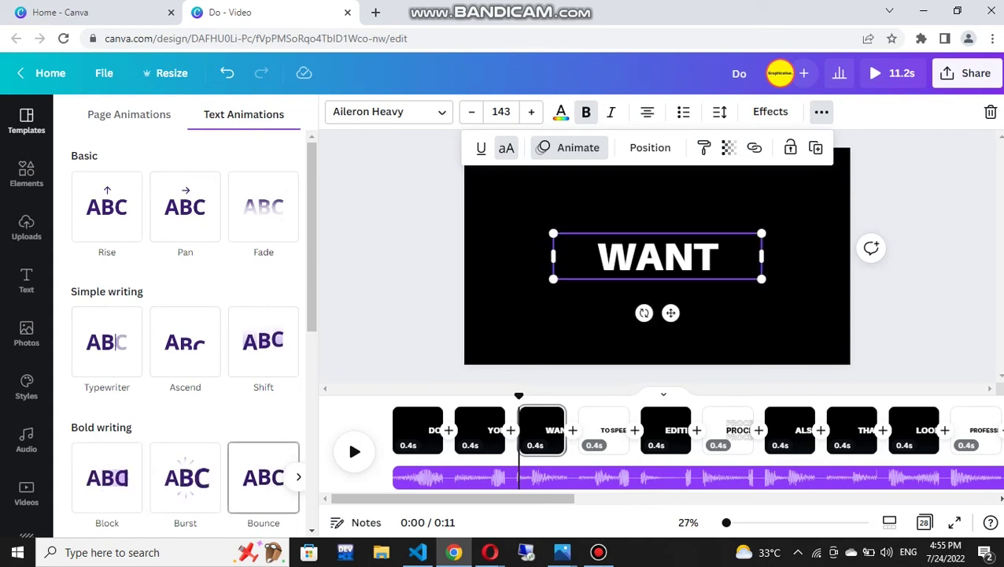
{"action": "left_click", "coordinate": [263, 477]}
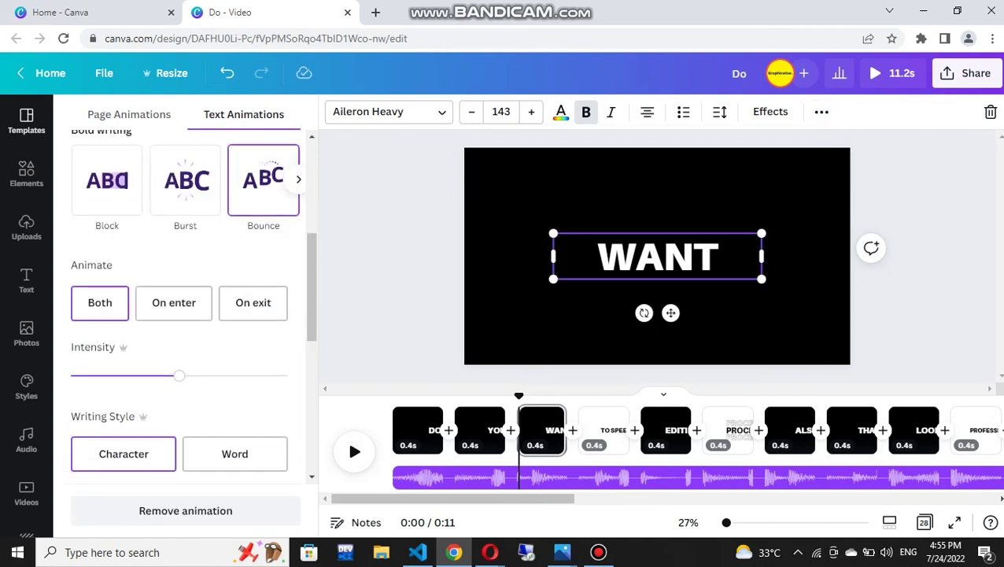
{"action": "left_click_drag", "start_coordinate": [114, 376], "coordinate": [79, 375]}
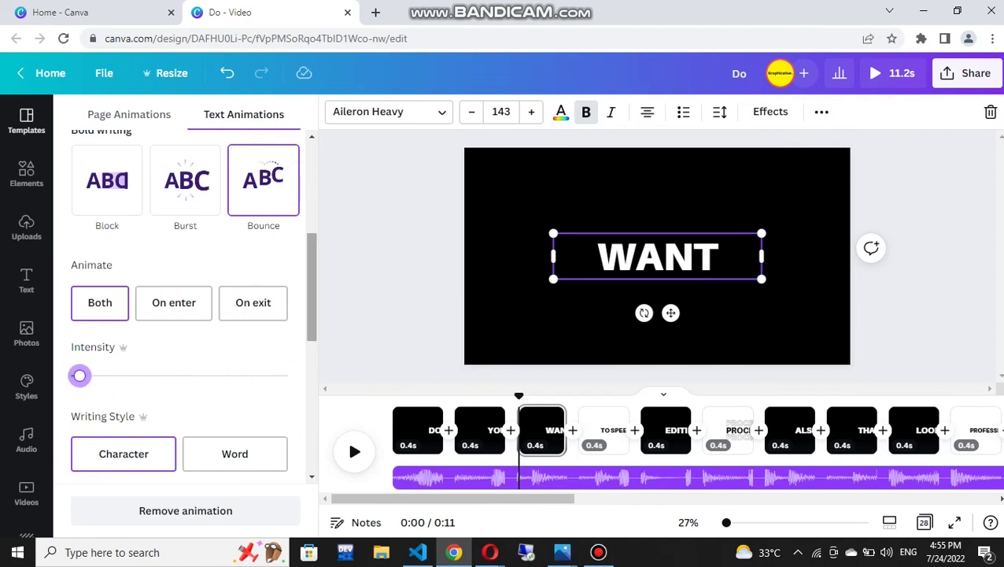
{"action": "scroll", "coordinate": [260, 307], "scroll_direction": "down", "scroll_amount": 4}
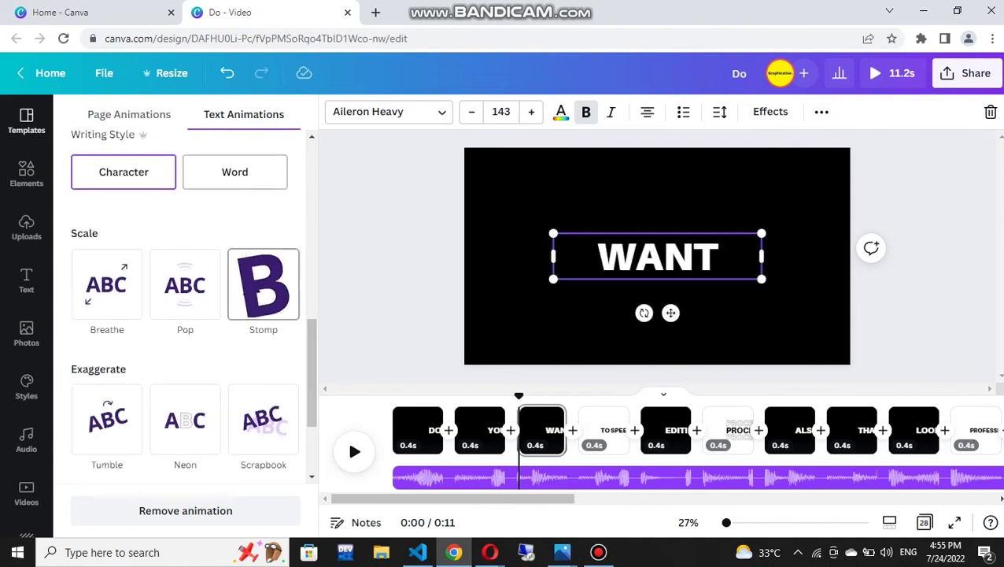
{"action": "left_click", "coordinate": [264, 292]}
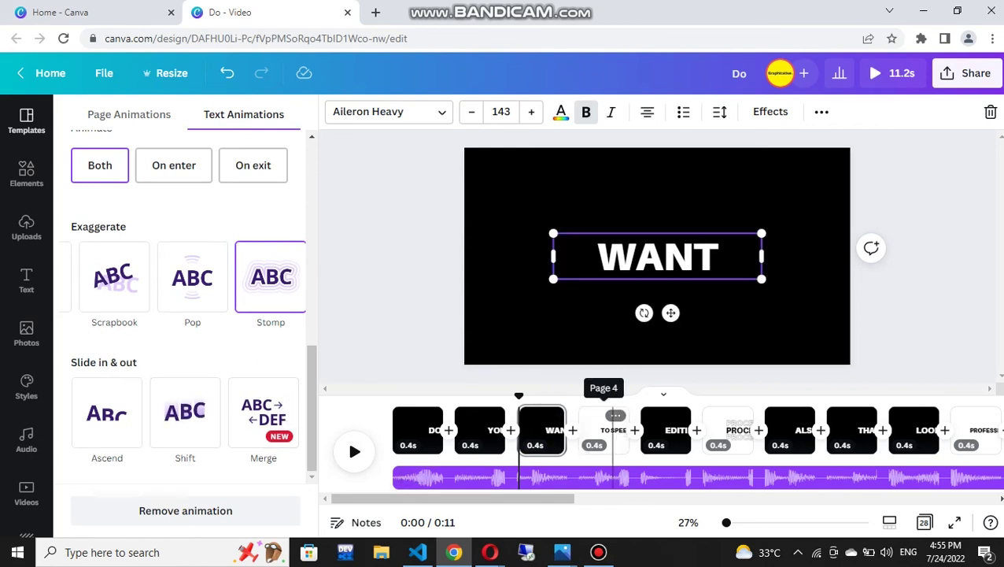
Apply the Typewriter animation to the TO SPEED UP text on page 4 and reduce its speed
{"action": "left_click", "coordinate": [606, 425]}
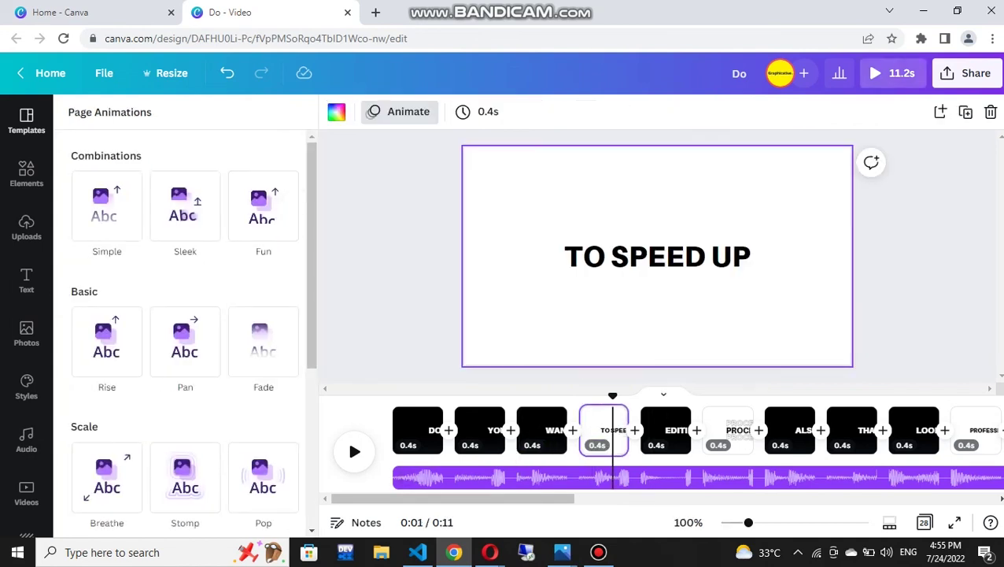
{"action": "left_click", "coordinate": [657, 256]}
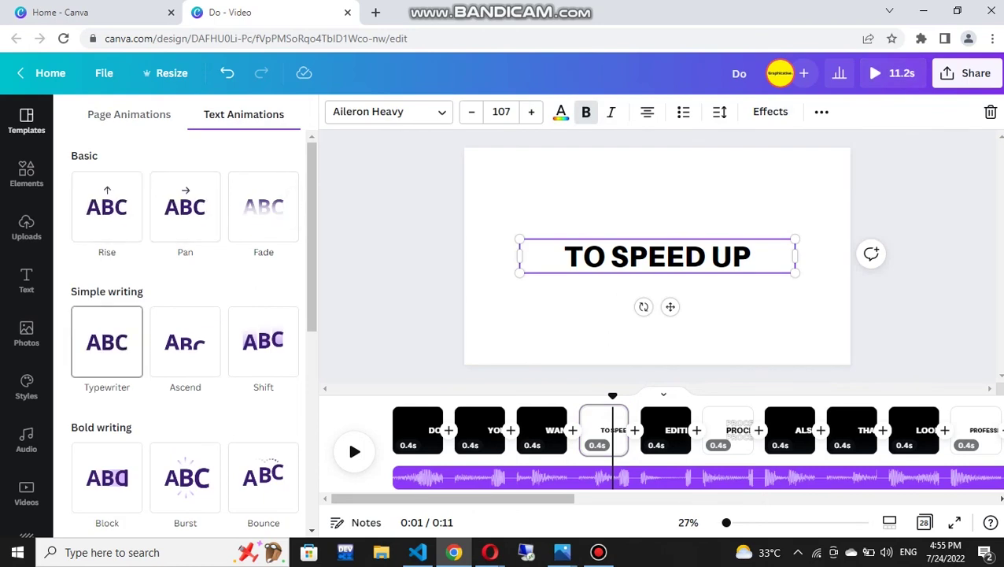
{"action": "left_click", "coordinate": [107, 341]}
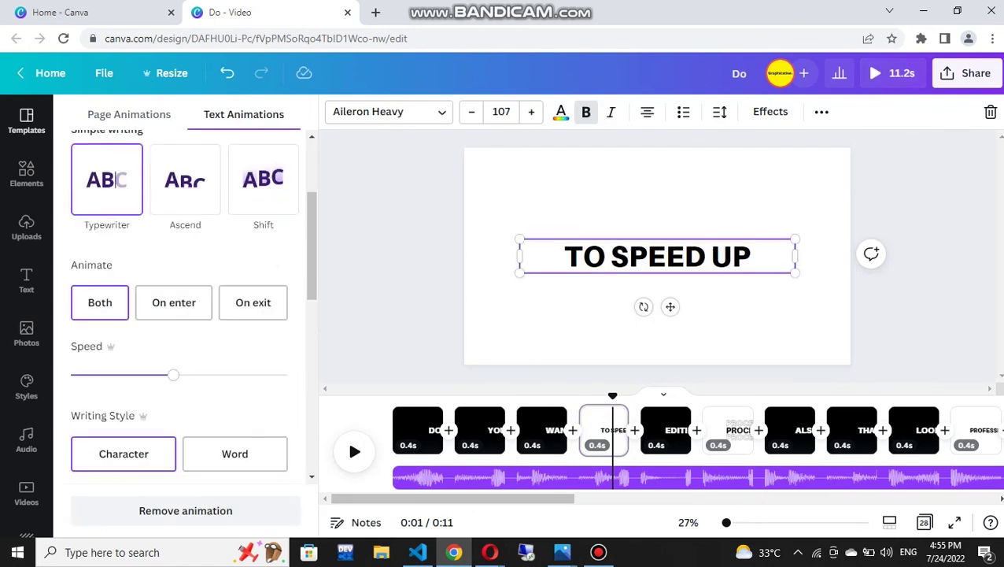
{"action": "left_click_drag", "start_coordinate": [173, 375], "coordinate": [92, 374]}
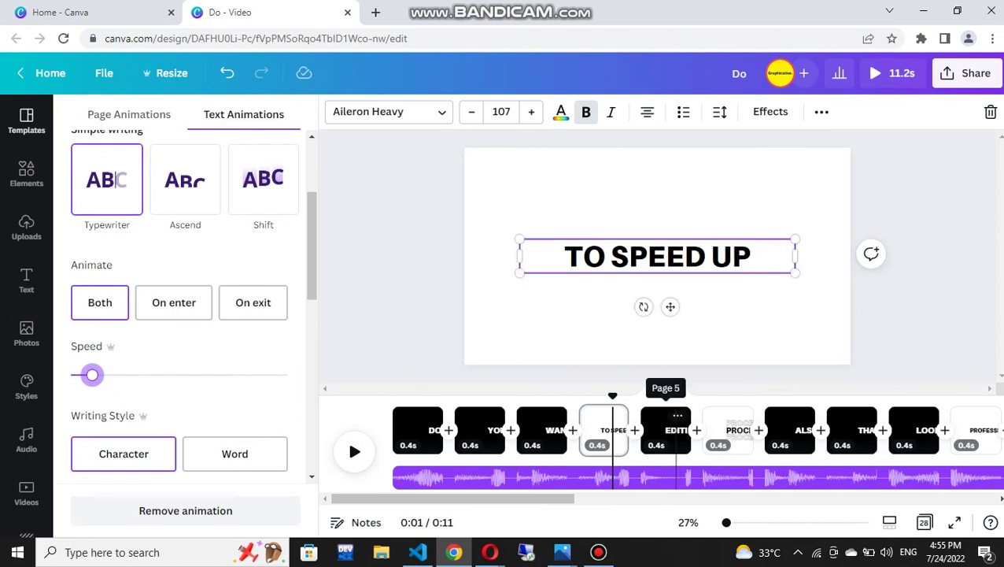
Select the EDITING text on page 5 and look through the available text animations
{"action": "left_click", "coordinate": [666, 428]}
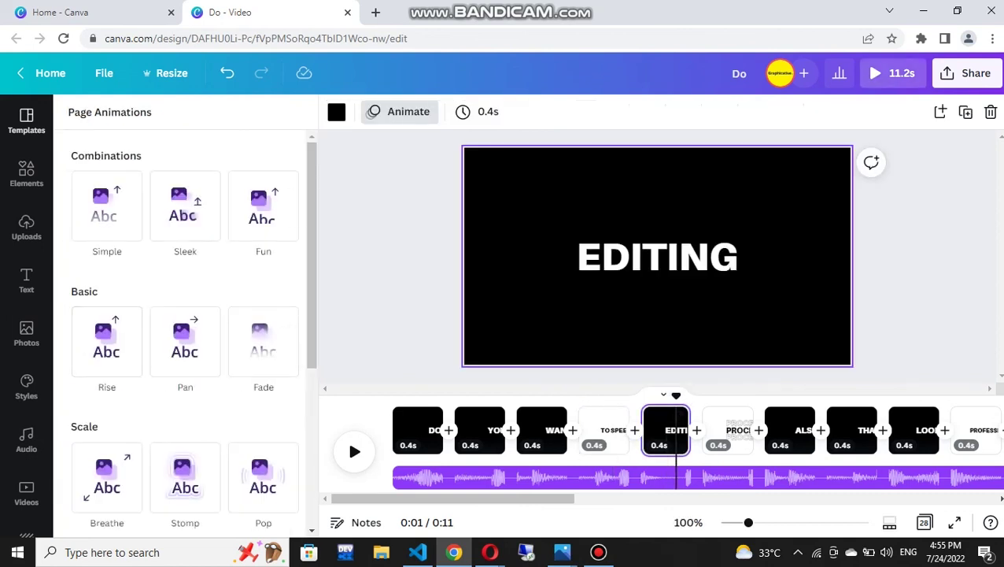
{"action": "left_click", "coordinate": [657, 256]}
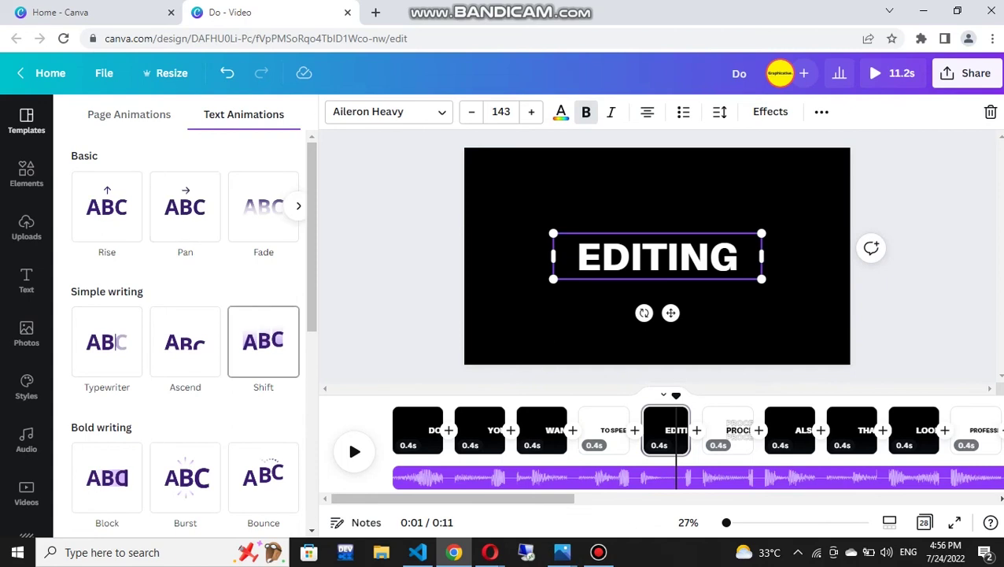
{"action": "scroll", "coordinate": [185, 331], "scroll_direction": "down", "scroll_amount": 10}
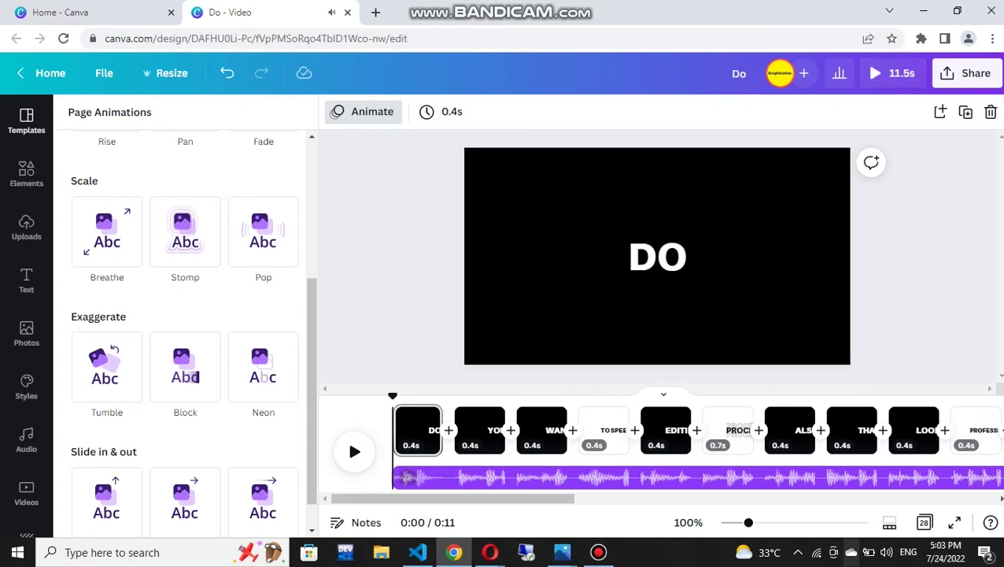
Set the audio track's fade out to 1.0s and play the video to check it
{"action": "left_click", "coordinate": [803, 476]}
{"action": "left_click", "coordinate": [369, 111]}
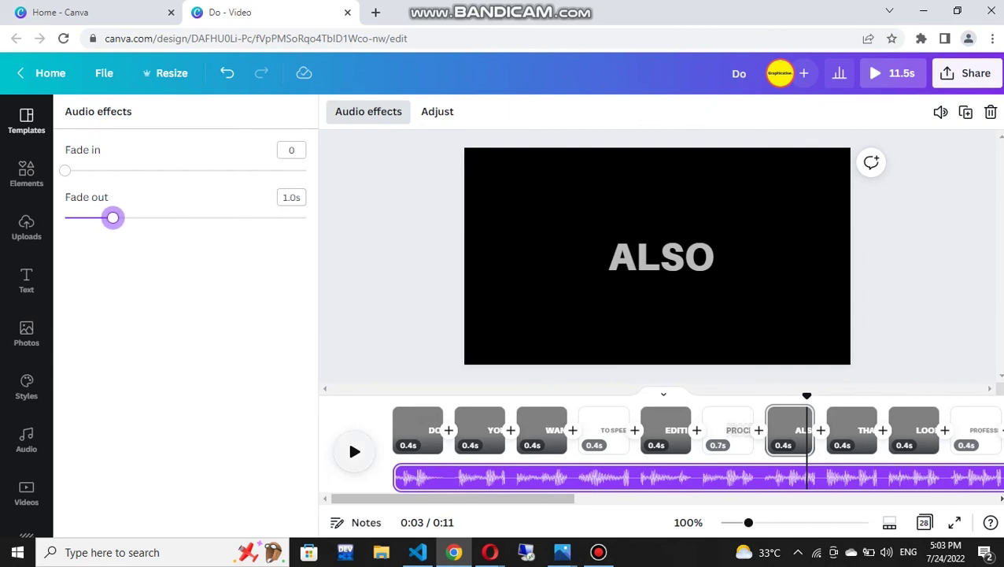
{"action": "key", "text": "space"}
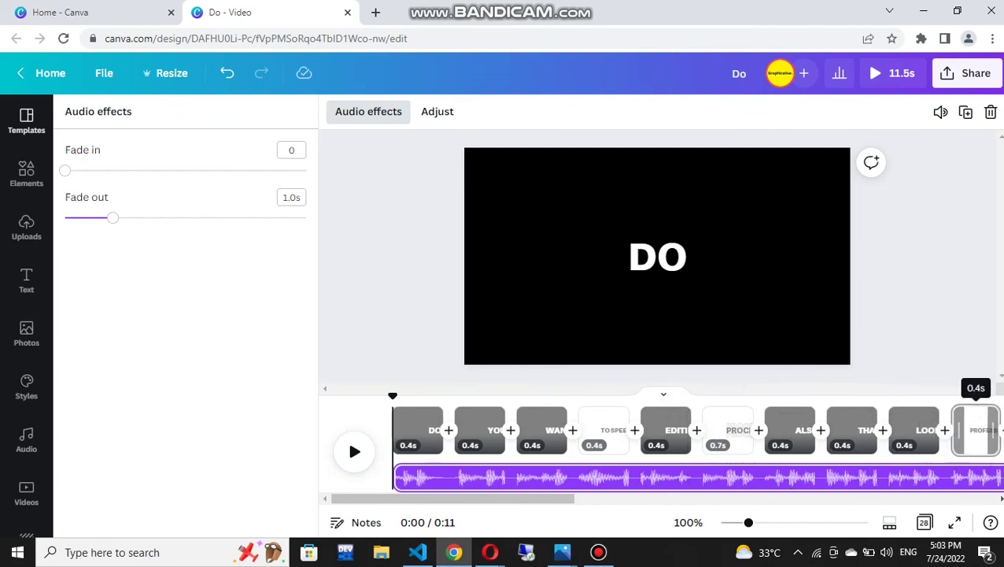
Lower the intensity of the Tectonic animation on the BUT EASY text and play the video from the beginning
{"action": "left_click", "coordinate": [976, 429]}
{"action": "left_click_drag", "start_coordinate": [991, 395], "coordinate": [887, 396]}
{"action": "left_click", "coordinate": [689, 429]}
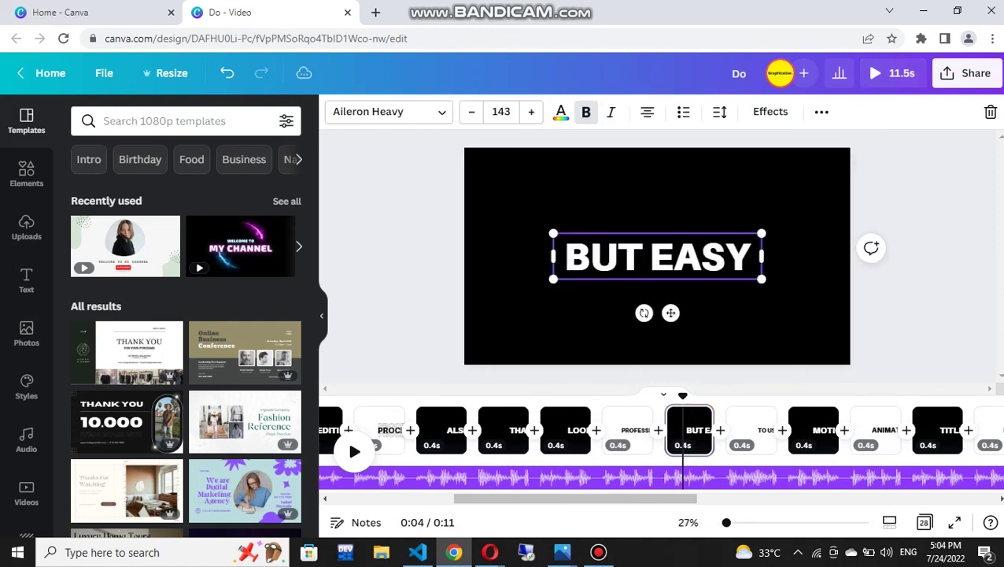
{"action": "left_click", "coordinate": [821, 111]}
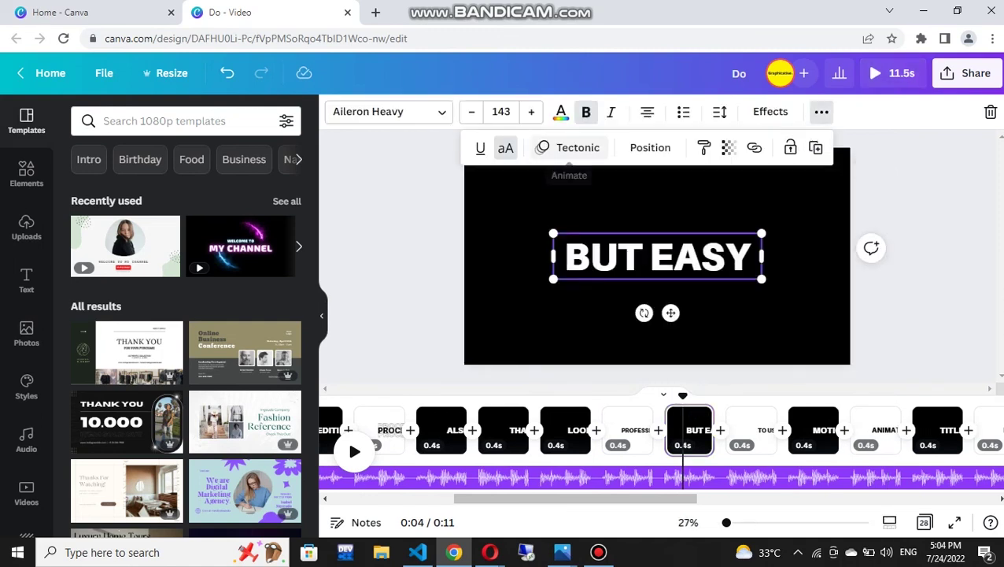
{"action": "left_click", "coordinate": [569, 147]}
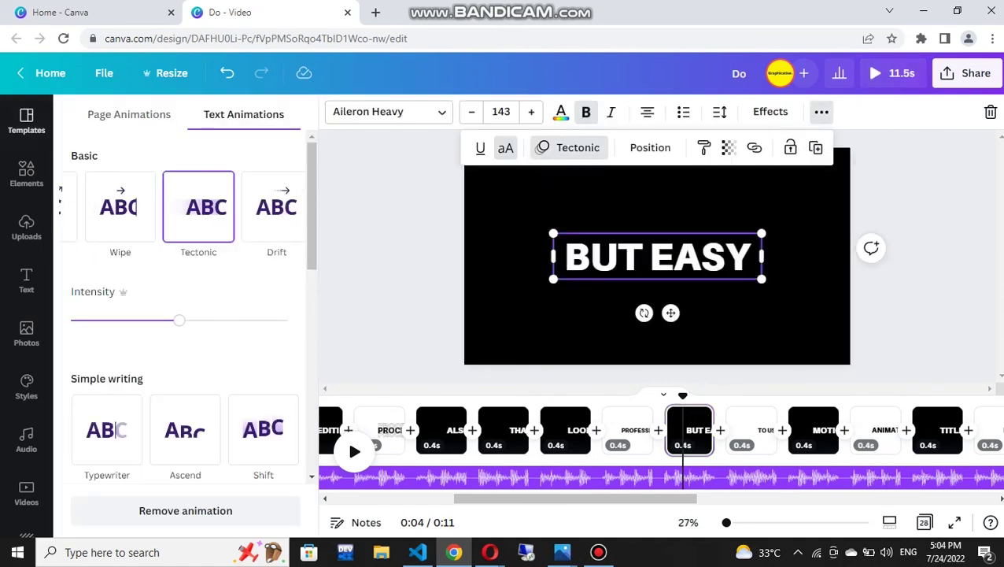
{"action": "left_click", "coordinate": [133, 319]}
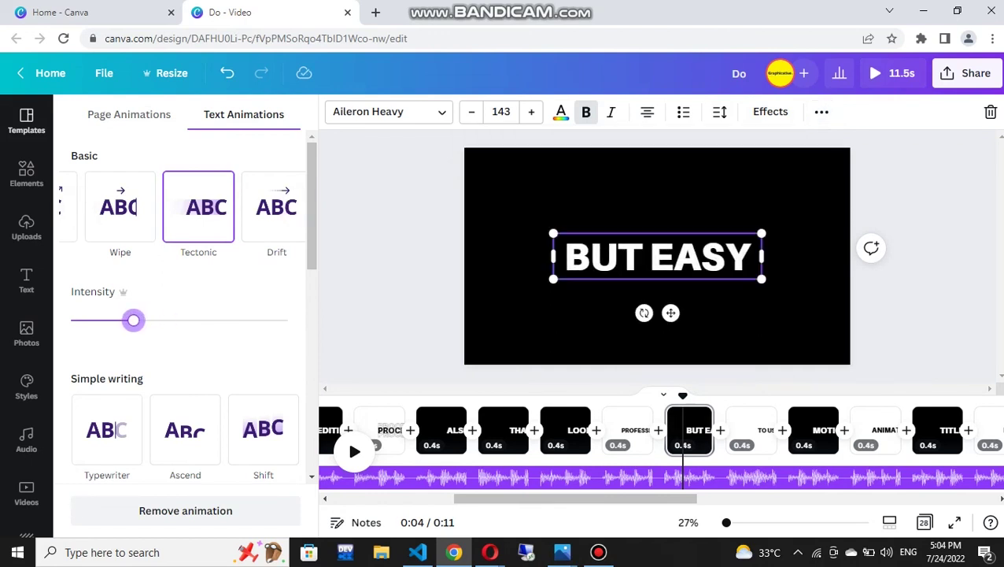
{"action": "key", "text": "space"}
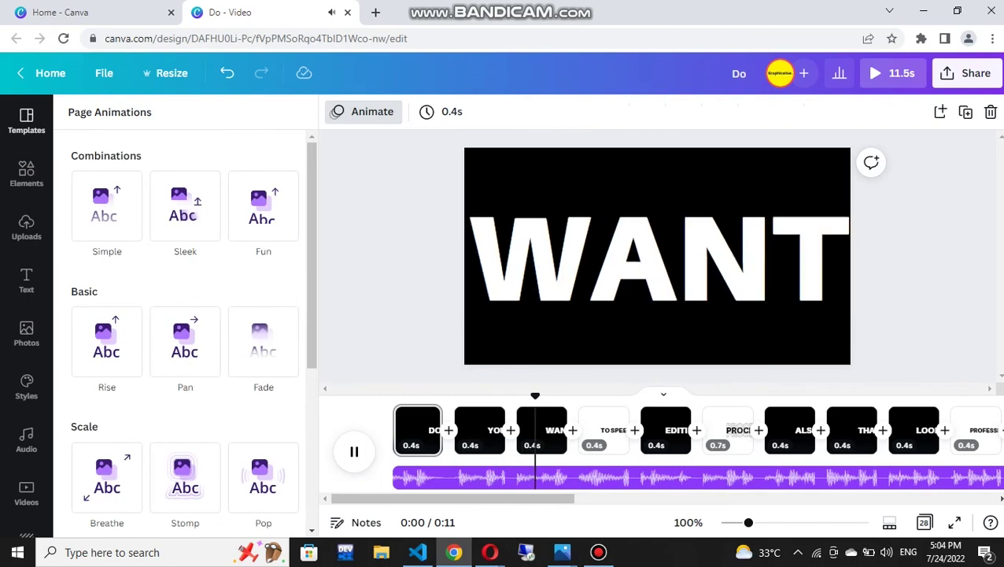